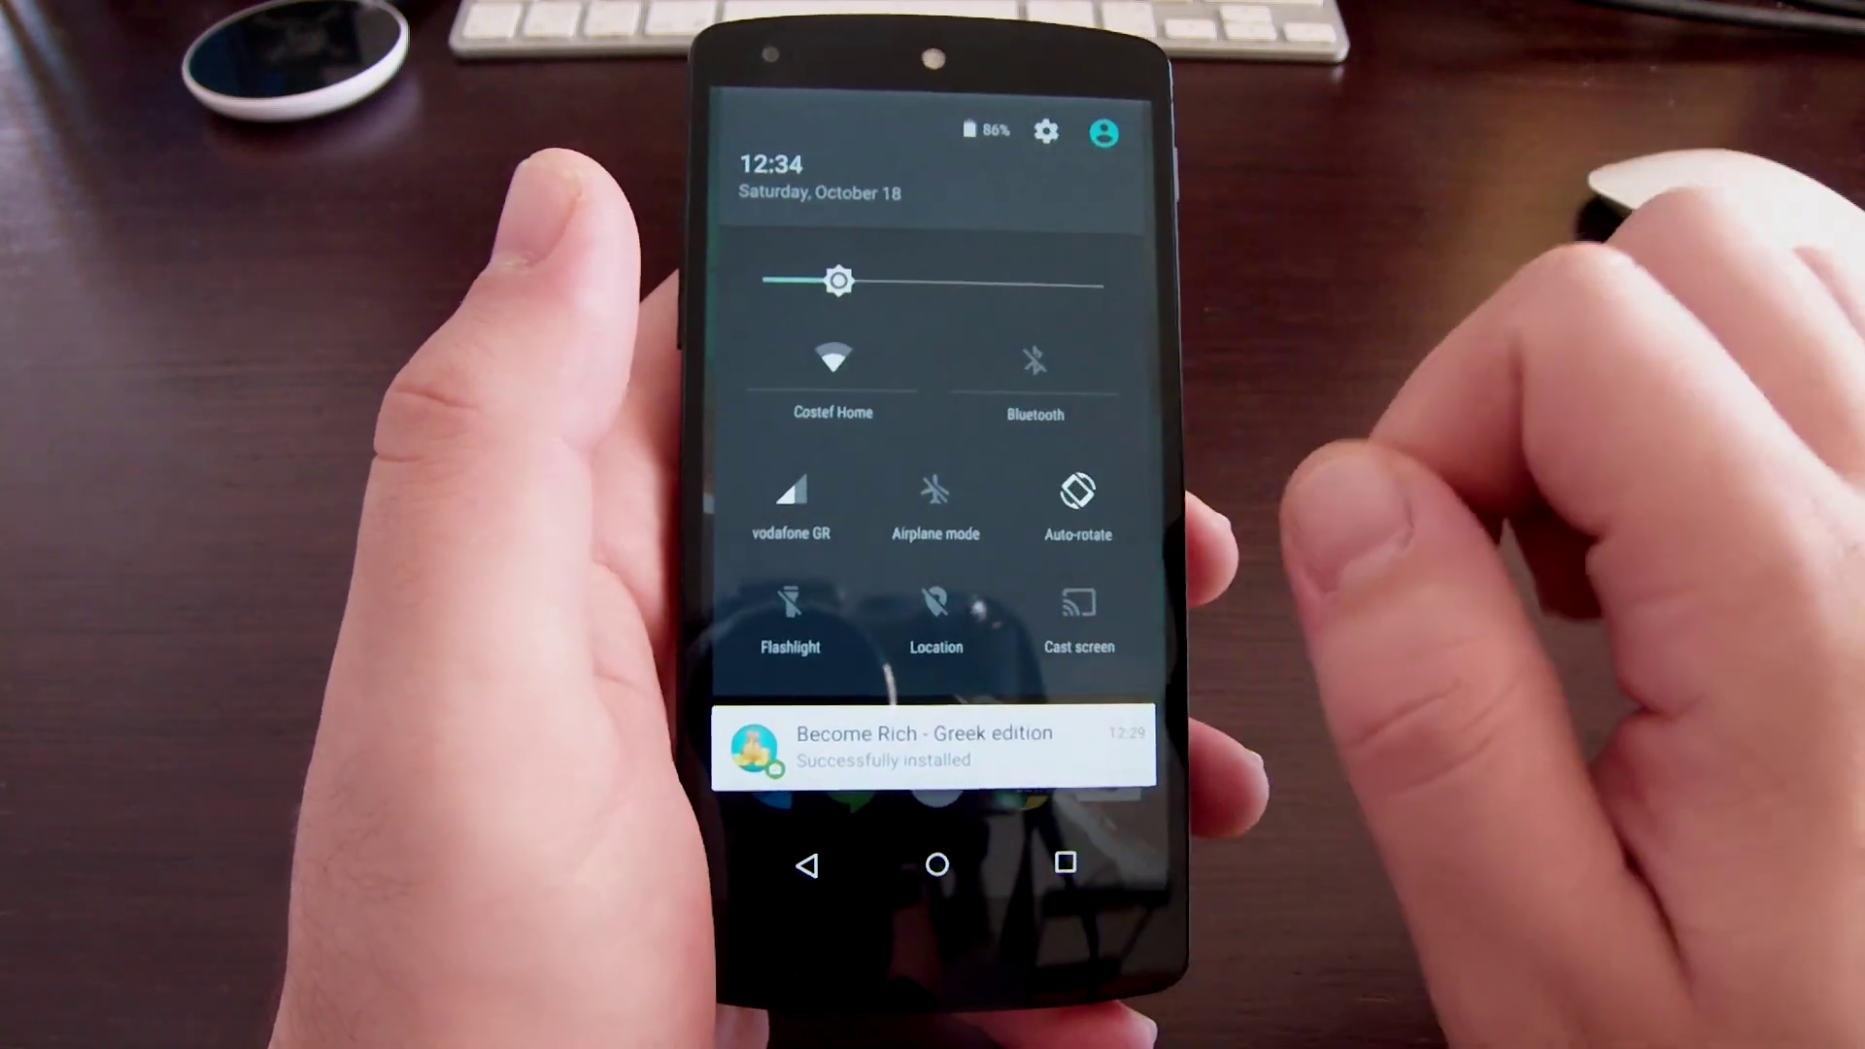
- Turn on Bluetooth with its Quick Settings tile, leaving the Become Rich notification listed
left_click(1038, 361)
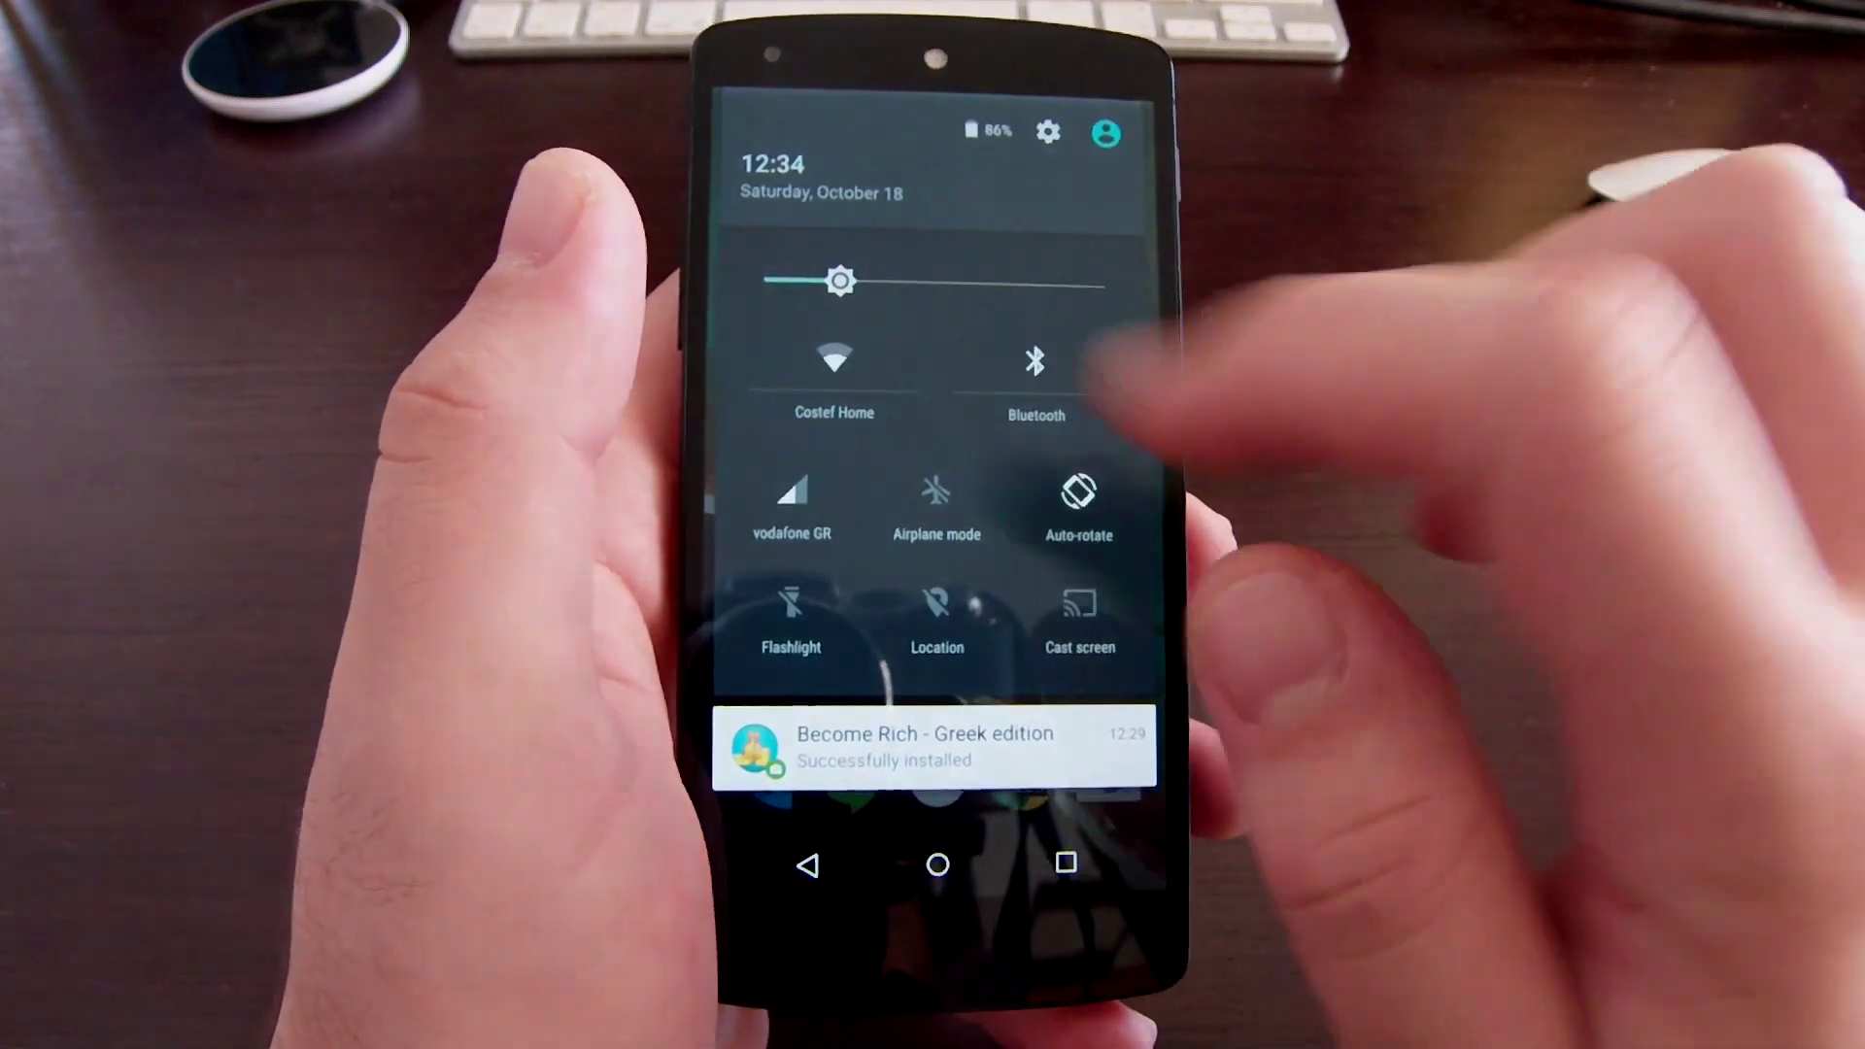